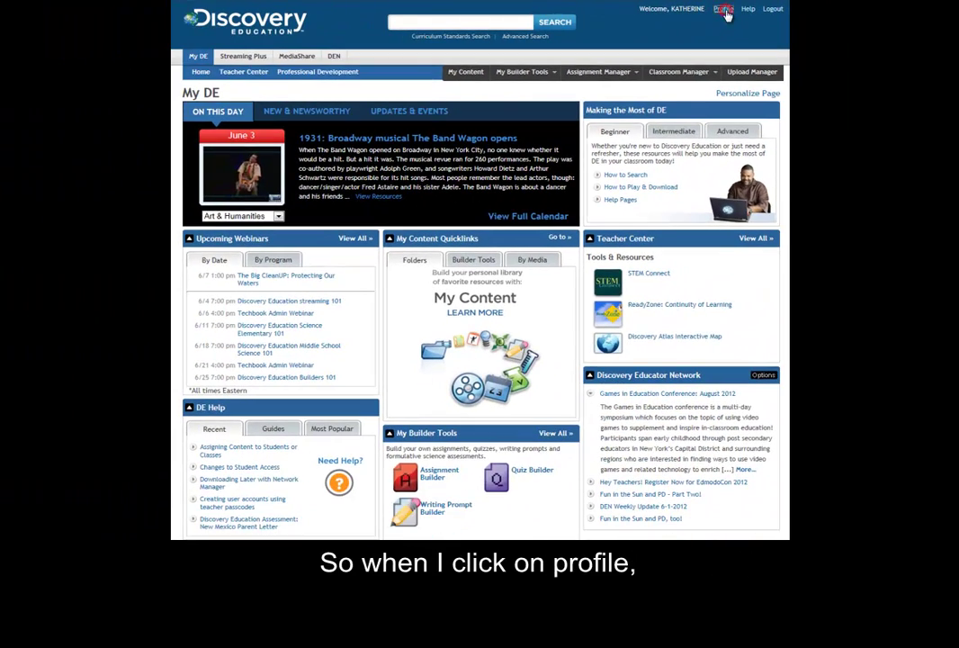
Open My Profile from the Profile link at the top right of the page
{"action": "left_click", "coordinate": [724, 9]}
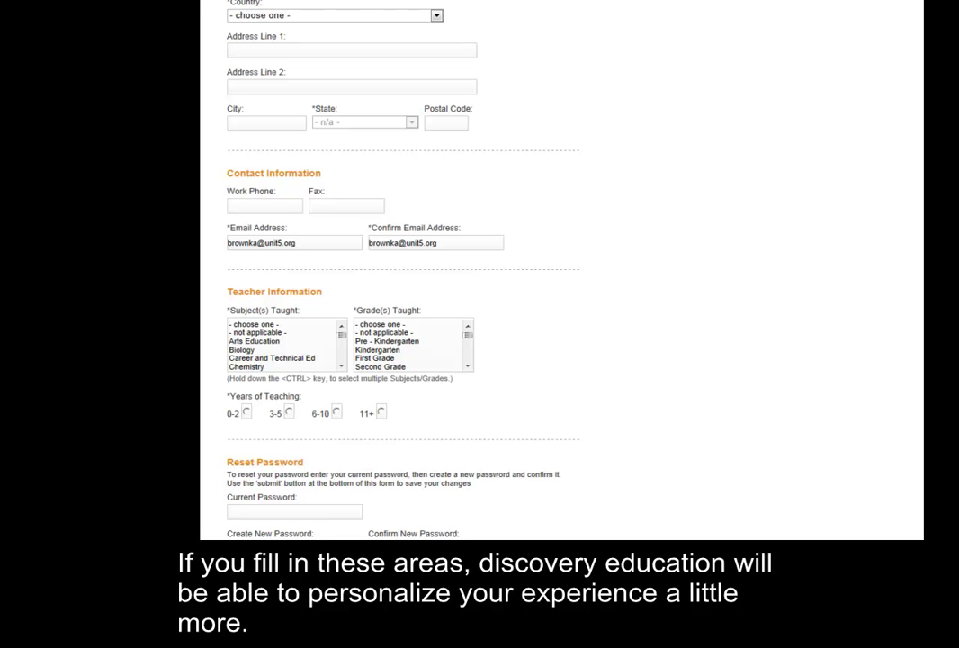
Enter the current password under Reset Password and review the Security Reminder Question options without choosing one
{"action": "scroll", "coordinate": [395, 270], "scroll_direction": "down", "scroll_amount": 5}
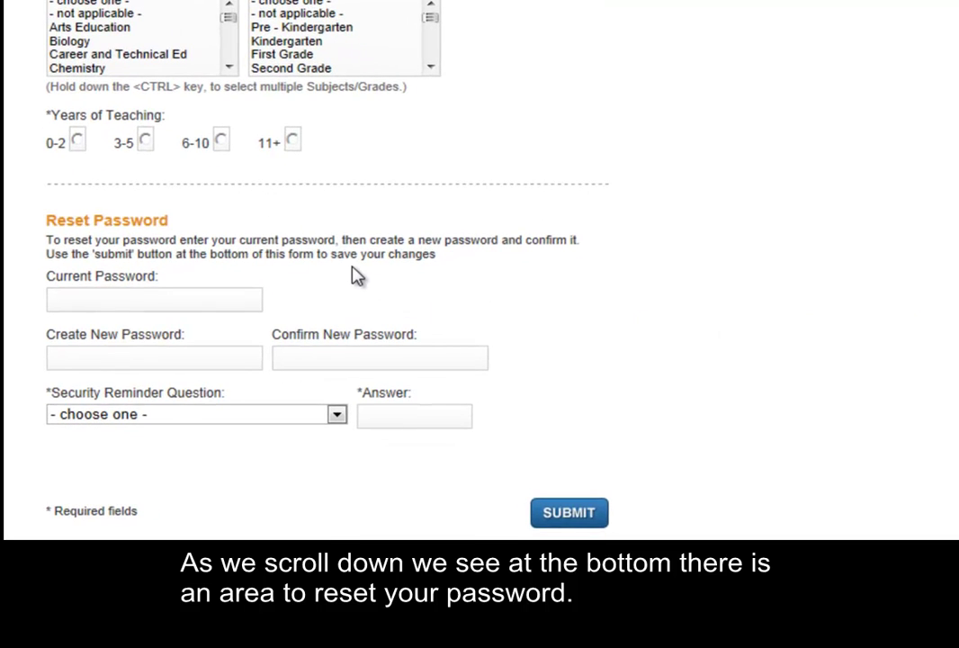
{"action": "left_click", "coordinate": [183, 296]}
{"action": "type", "text": "abc123"}
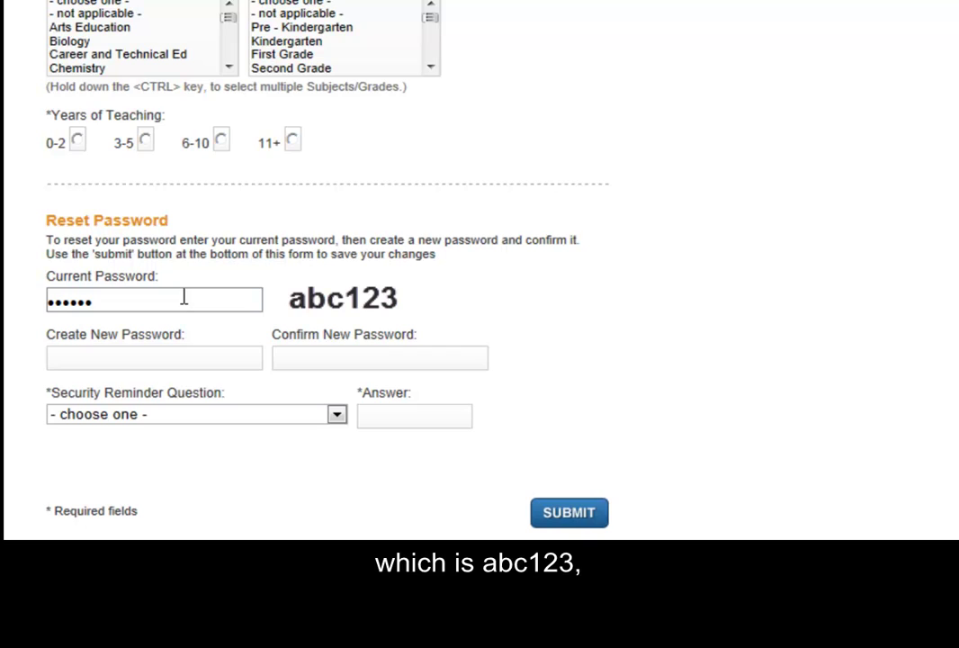
{"action": "key", "text": "Tab"}
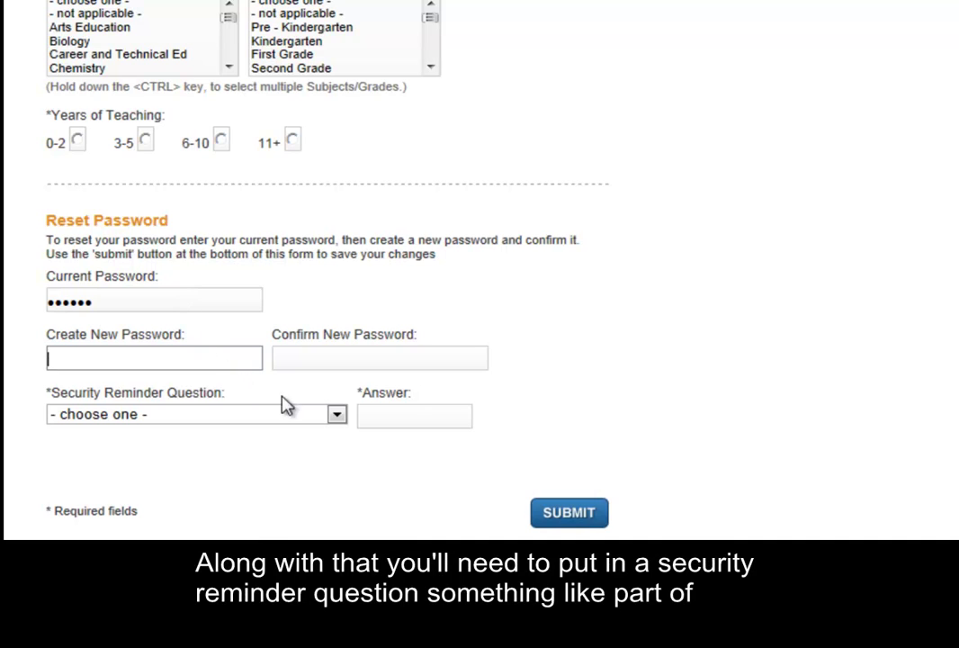
{"action": "left_click", "coordinate": [337, 417]}
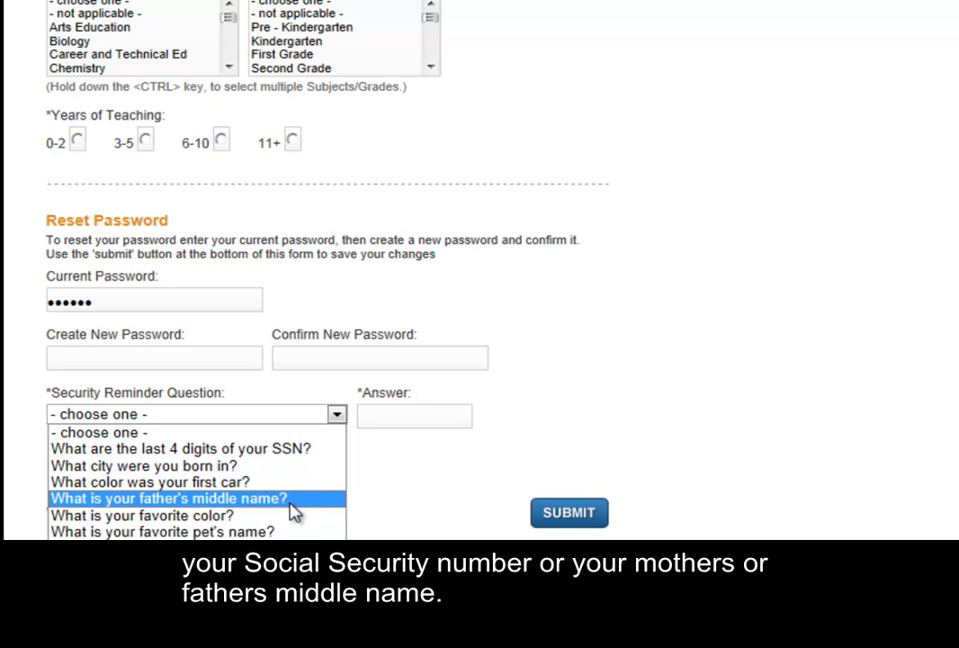
{"action": "key", "text": "Escape"}
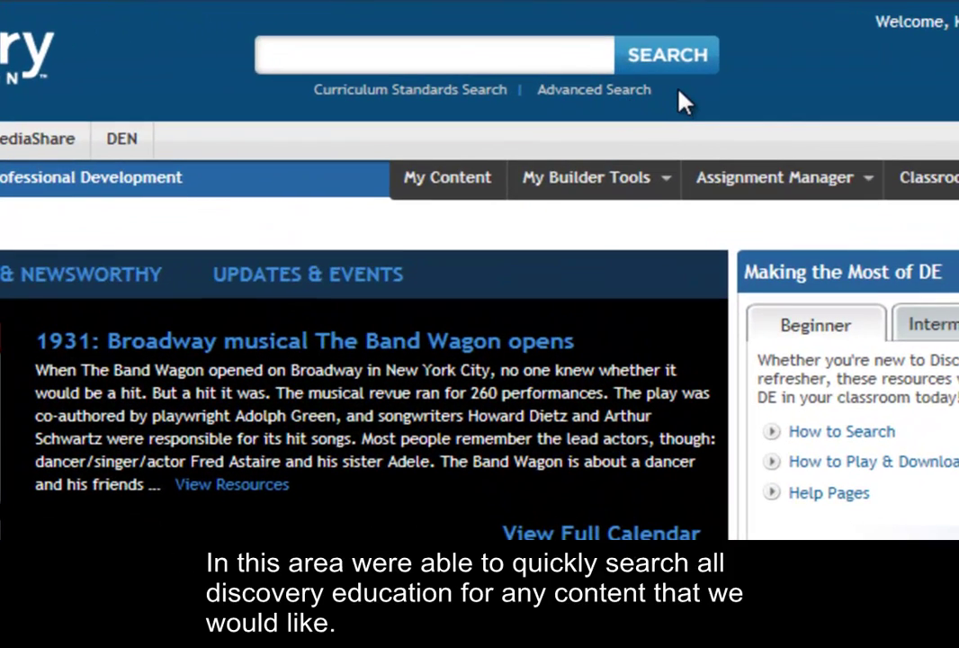
Enter 'cars' in the search box, keep all services, filter media to Game, and close More Options
{"action": "left_click", "coordinate": [572, 57]}
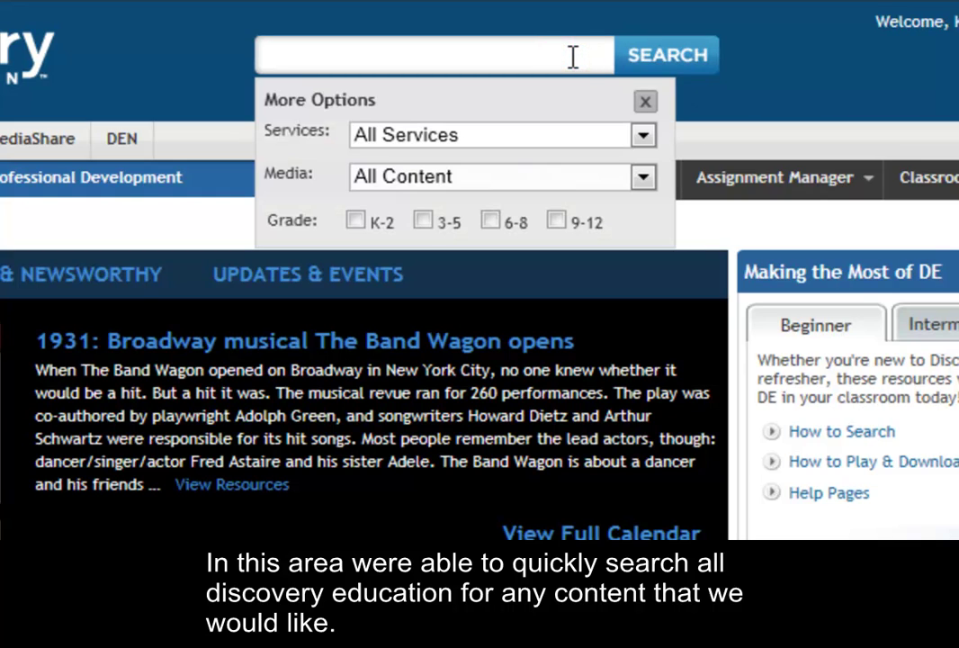
{"action": "type", "text": "cars"}
{"action": "left_click", "coordinate": [642, 135]}
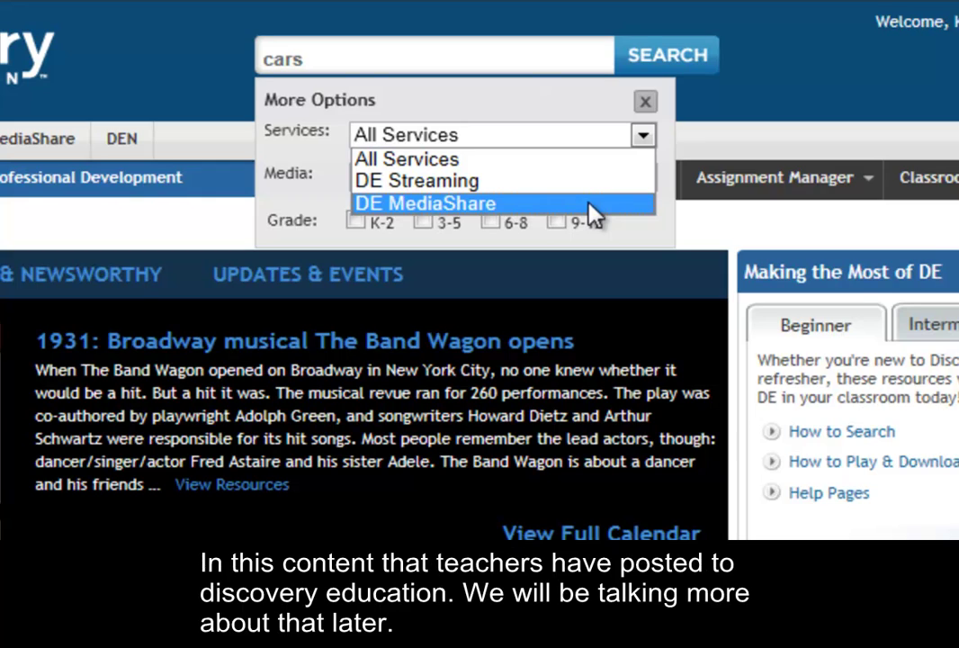
{"action": "left_click", "coordinate": [641, 142]}
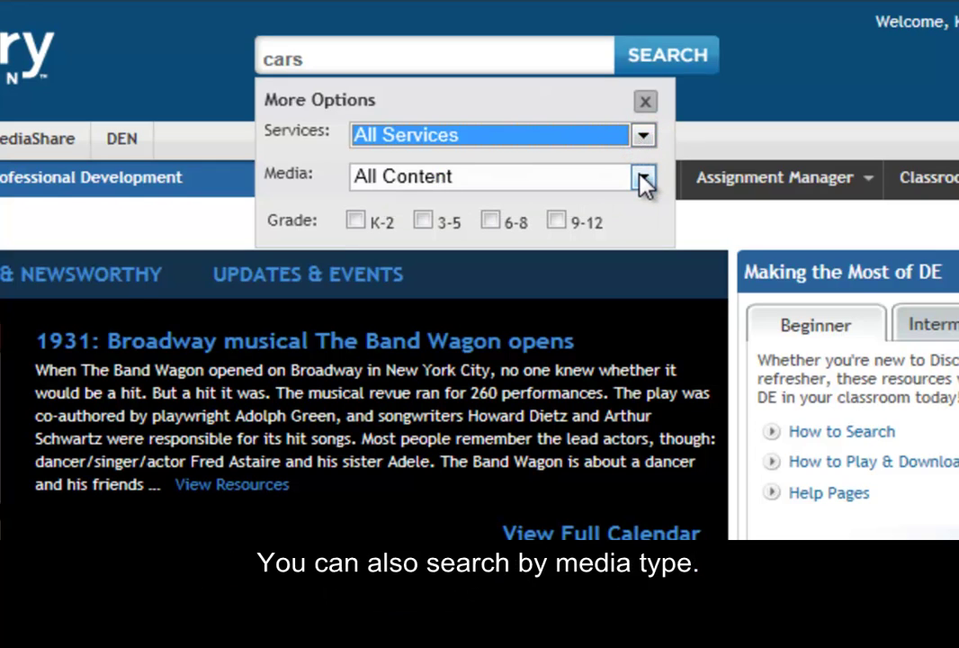
{"action": "left_click", "coordinate": [642, 179]}
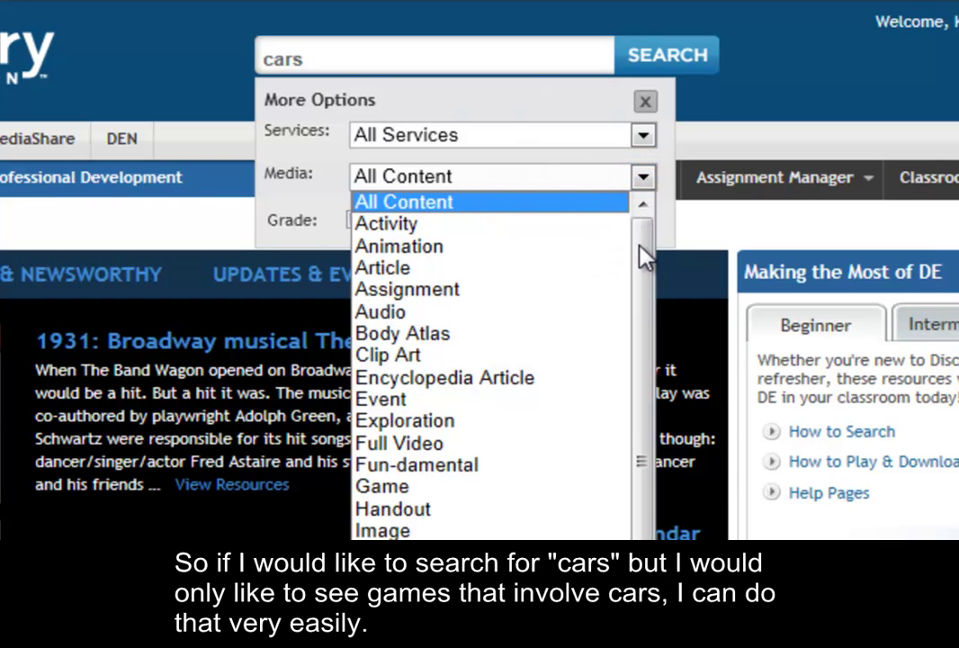
{"action": "left_click_drag", "start_coordinate": [642, 257], "coordinate": [640, 310]}
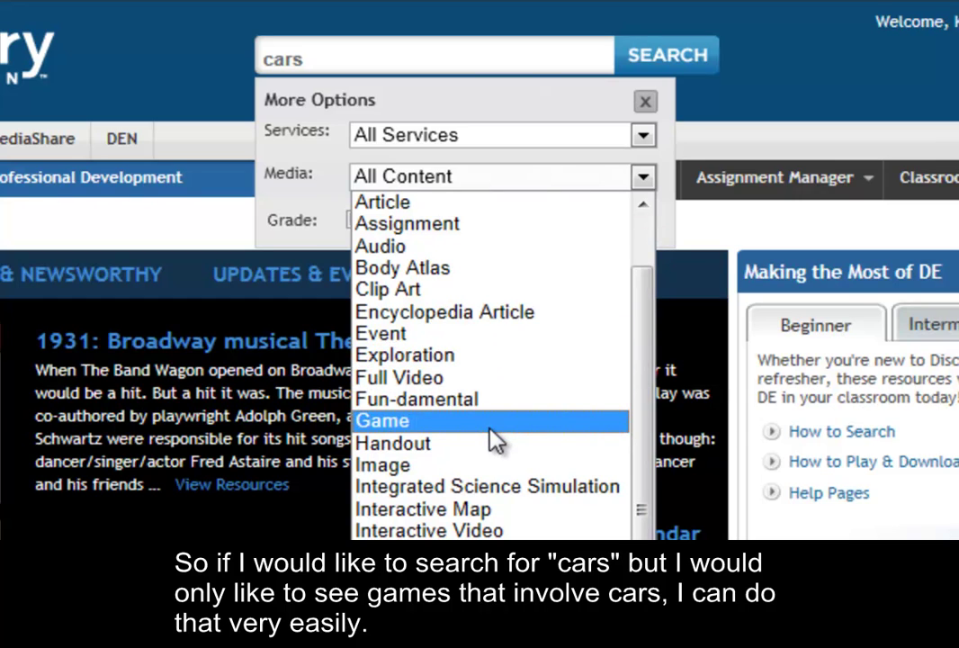
{"action": "left_click", "coordinate": [490, 429]}
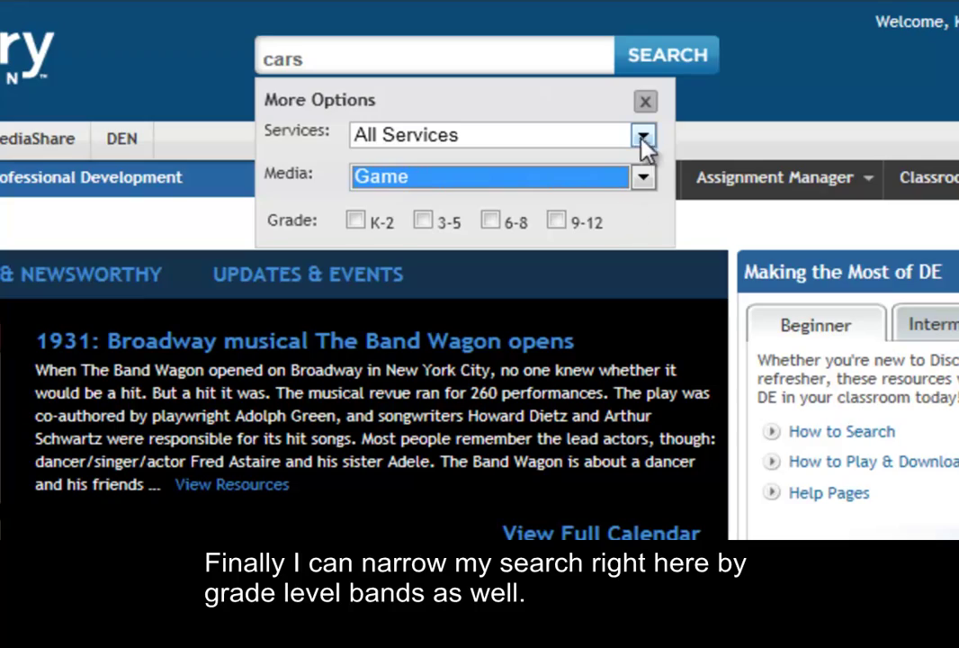
{"action": "left_click", "coordinate": [646, 102]}
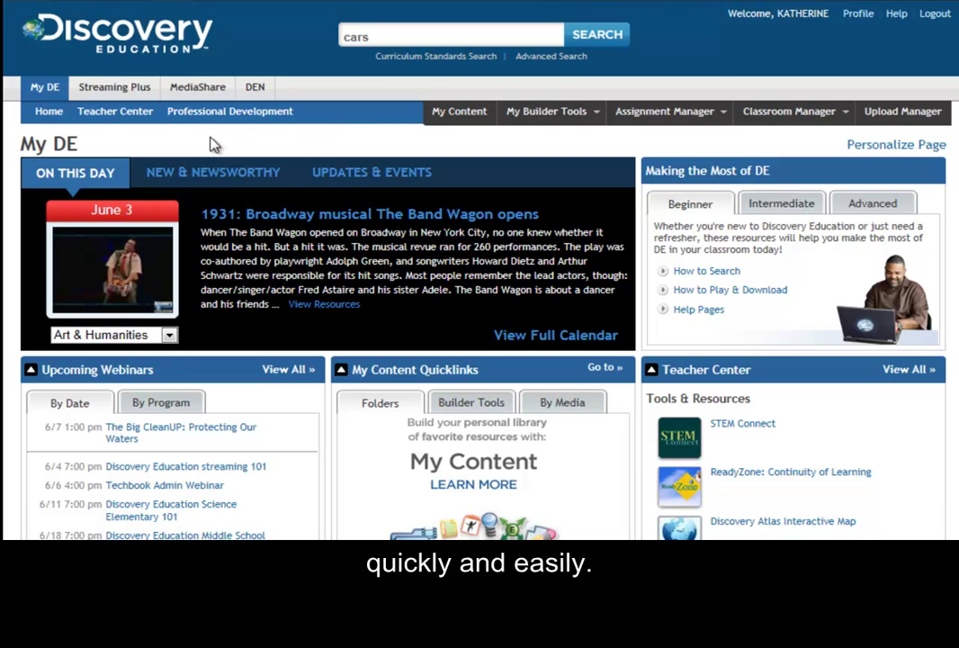
{"action": "left_click", "coordinate": [123, 90]}
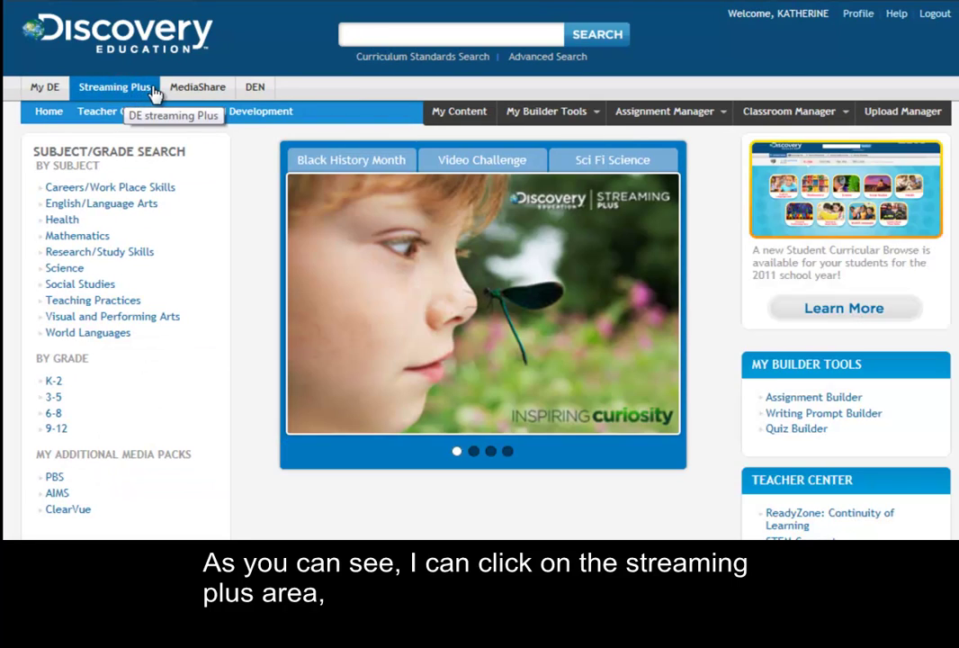
{"action": "left_click", "coordinate": [183, 89]}
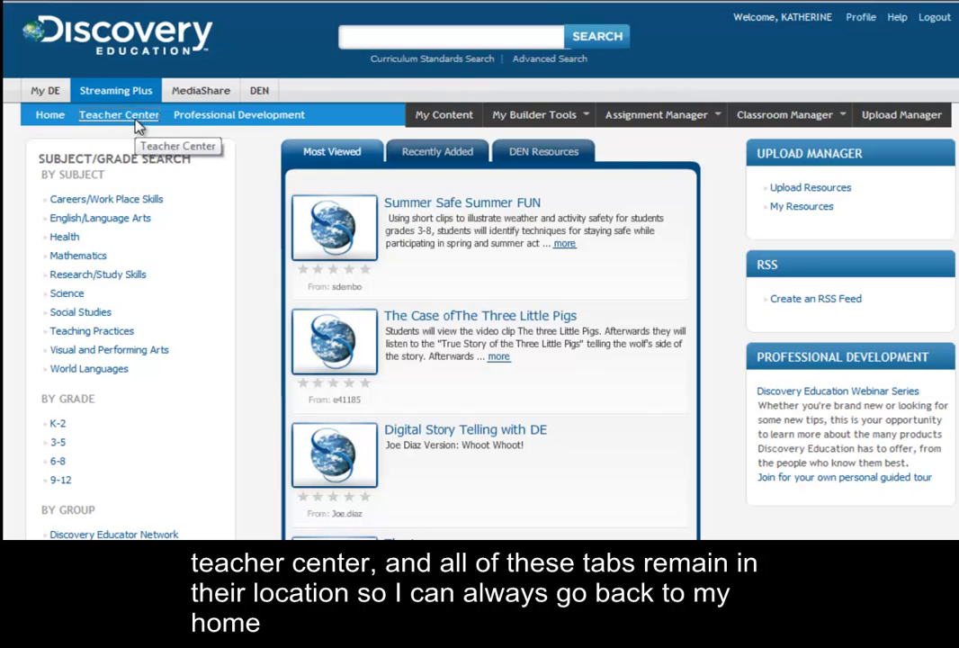
{"action": "left_click", "coordinate": [129, 121]}
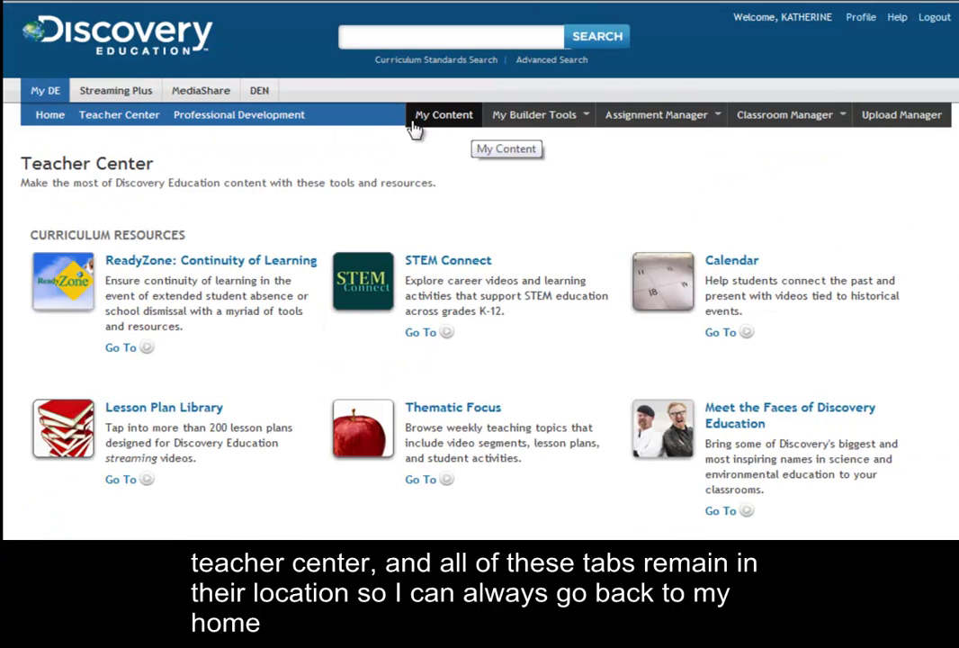
{"action": "left_click", "coordinate": [46, 91]}
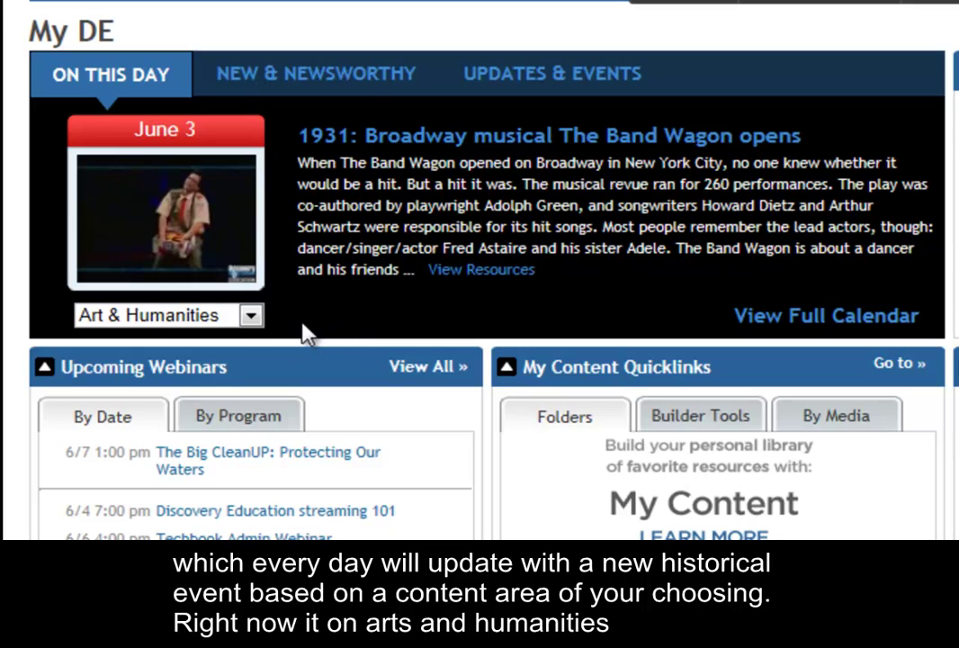
Switch On This Day to Mathematics, showing David Gregory's 1659 birthdate
{"action": "left_click", "coordinate": [254, 322]}
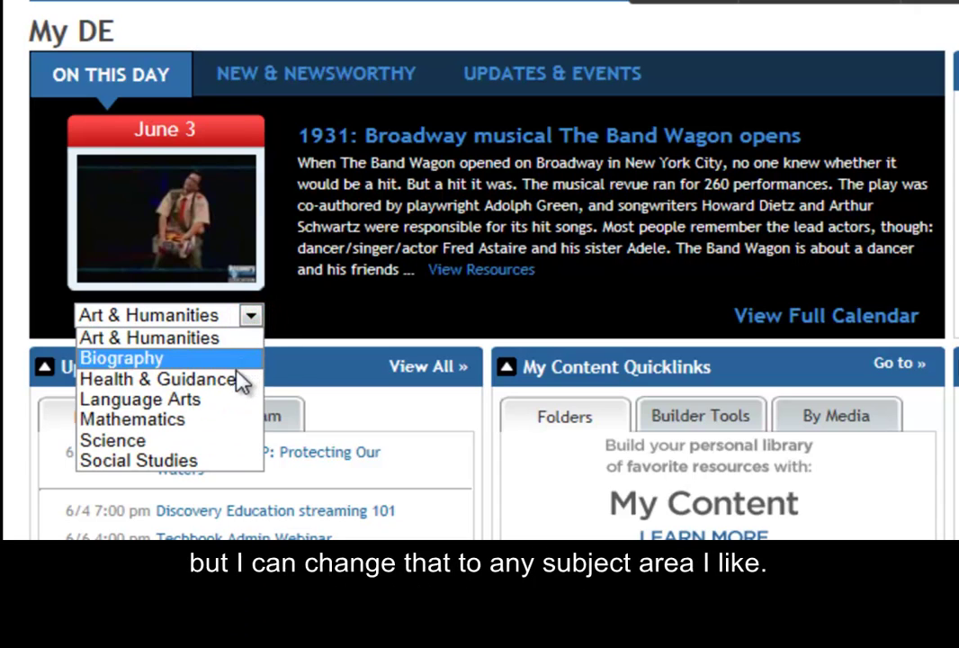
{"action": "left_click", "coordinate": [216, 422]}
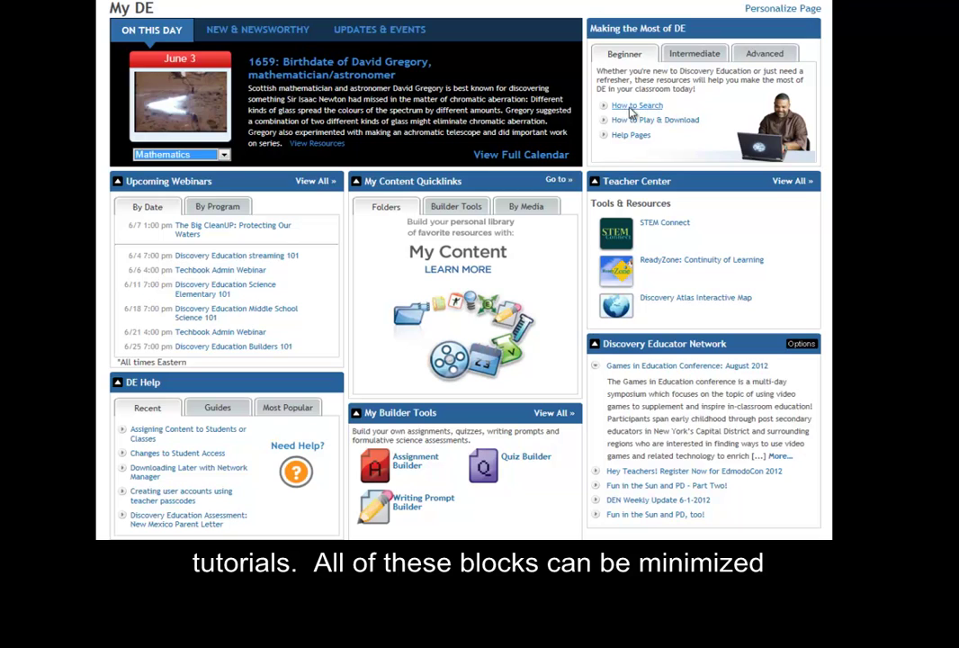
{"action": "left_click", "coordinate": [594, 182]}
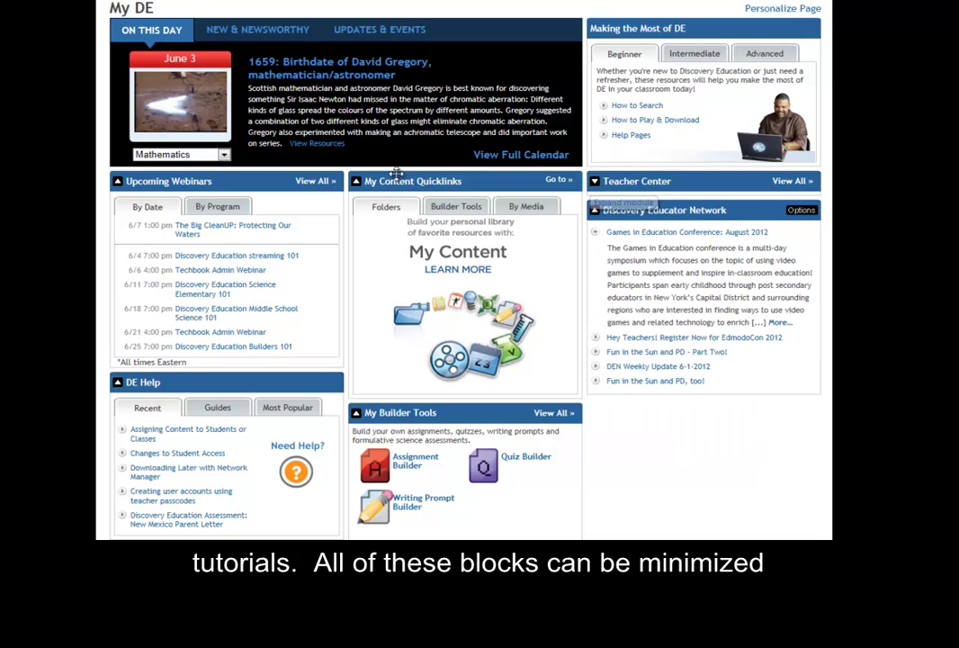
{"action": "left_click", "coordinate": [356, 182]}
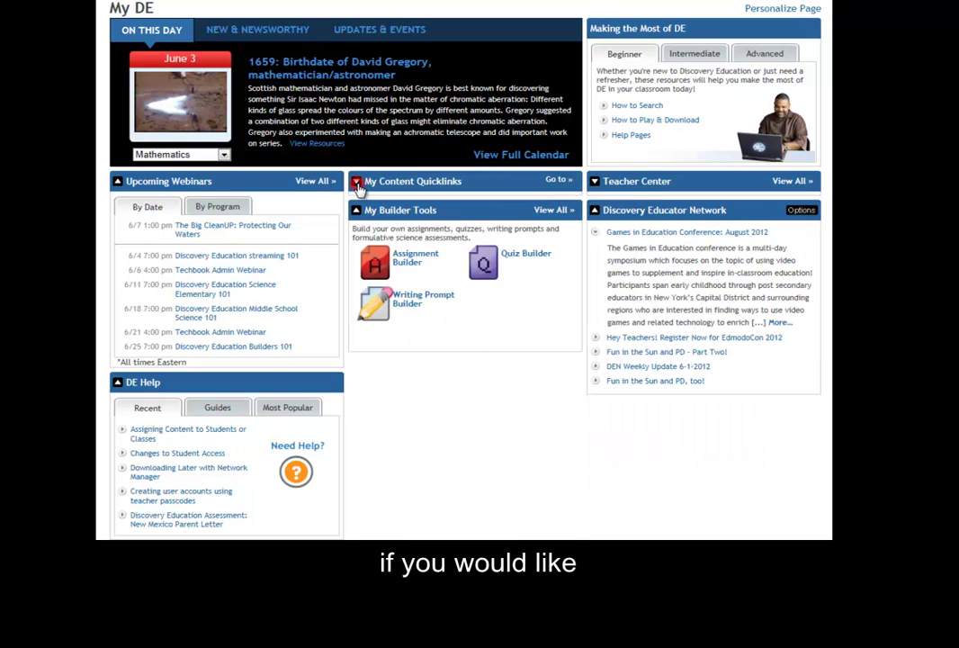
{"action": "left_click", "coordinate": [118, 183]}
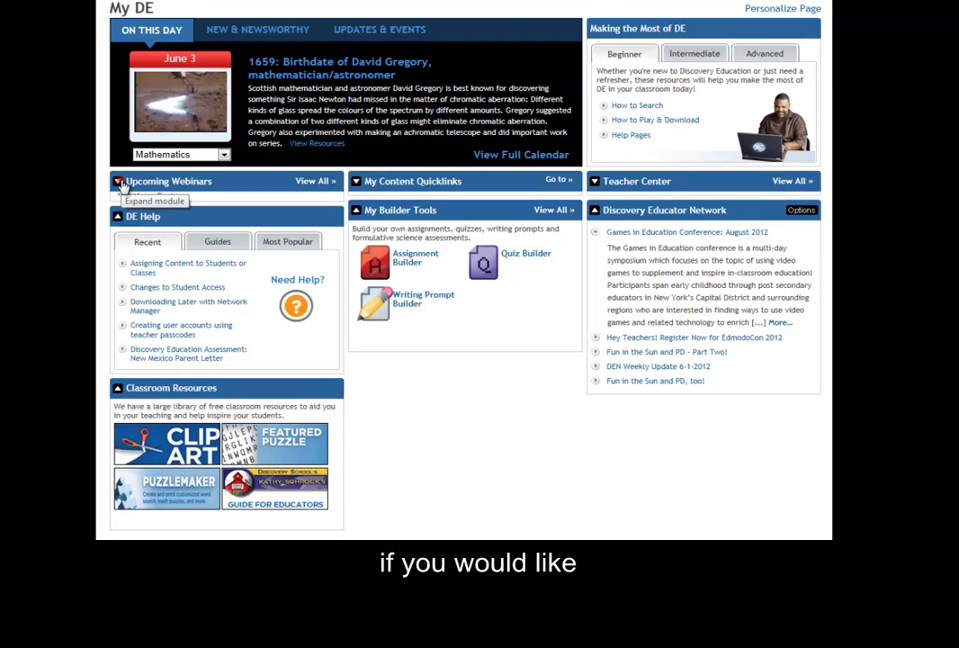
{"action": "left_click", "coordinate": [119, 182]}
{"action": "left_click", "coordinate": [356, 182]}
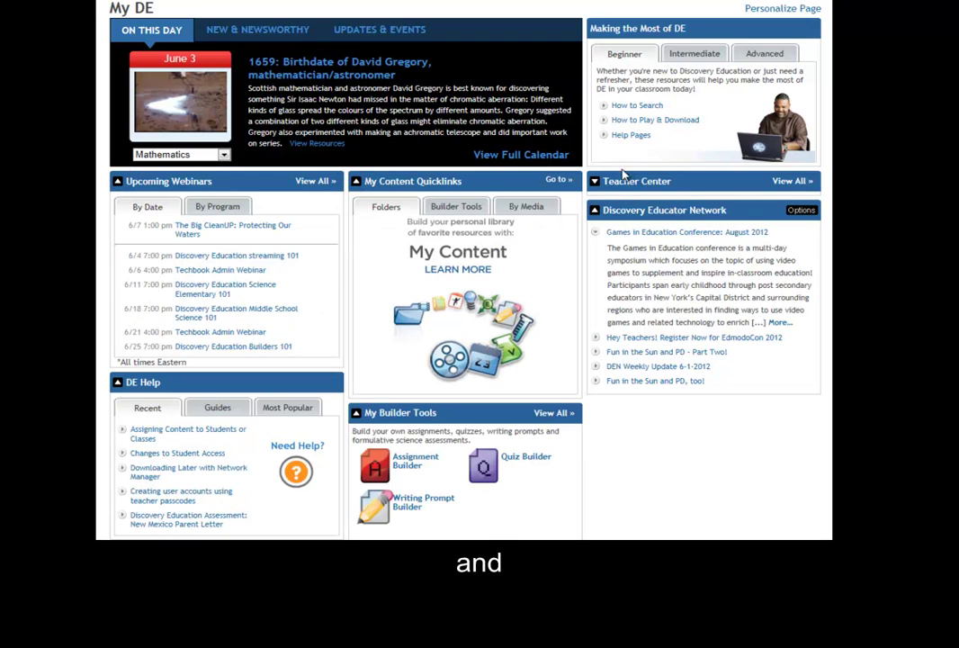
{"action": "left_click", "coordinate": [595, 181]}
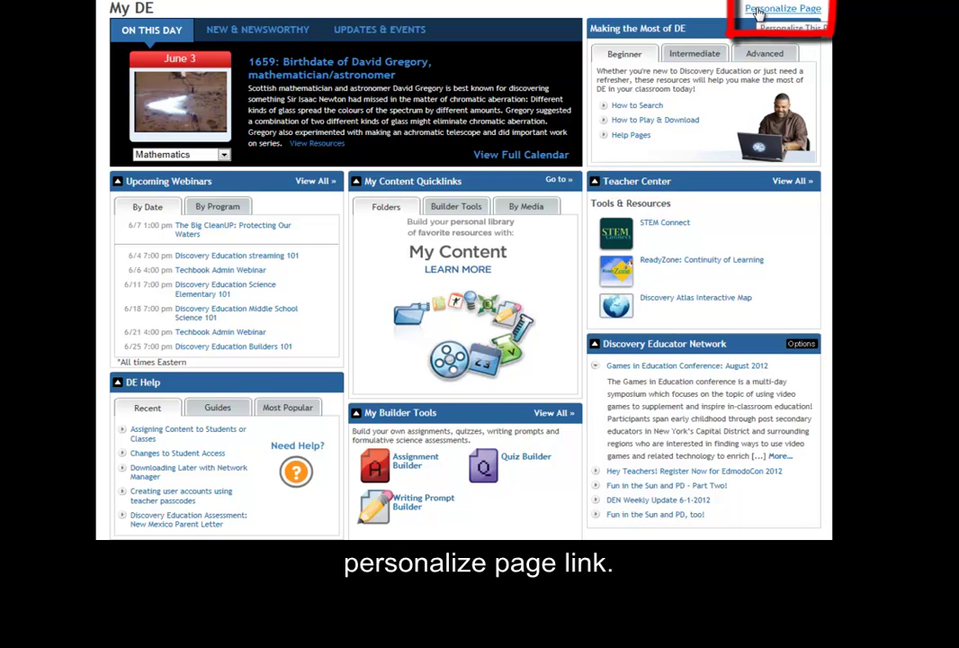
In Personalize Page, set the Spotlight default subject to Language Arts
{"action": "left_click", "coordinate": [759, 11]}
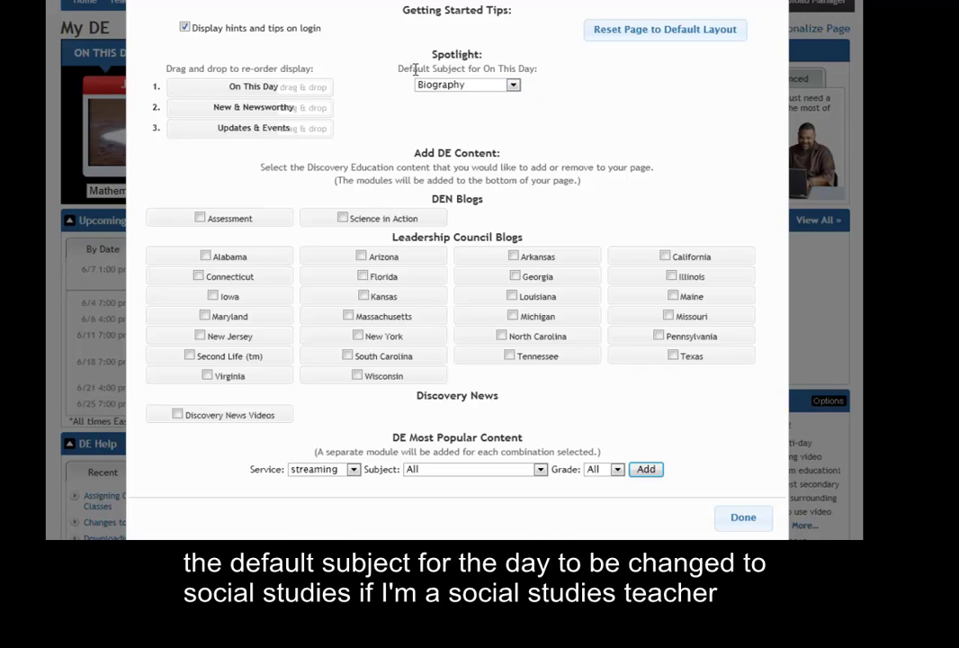
{"action": "left_click", "coordinate": [514, 85]}
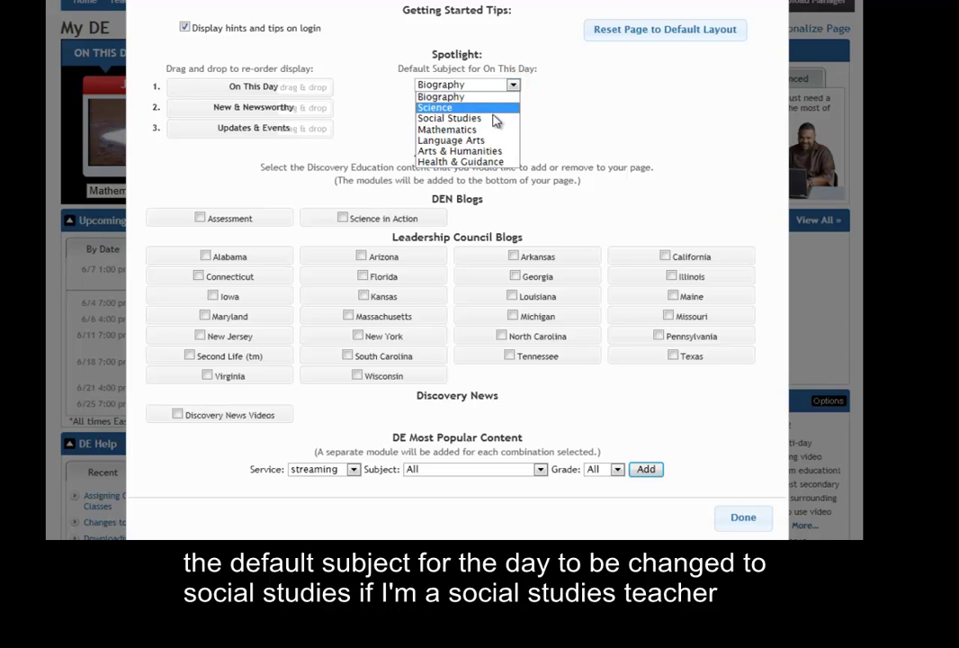
{"action": "left_click", "coordinate": [493, 118]}
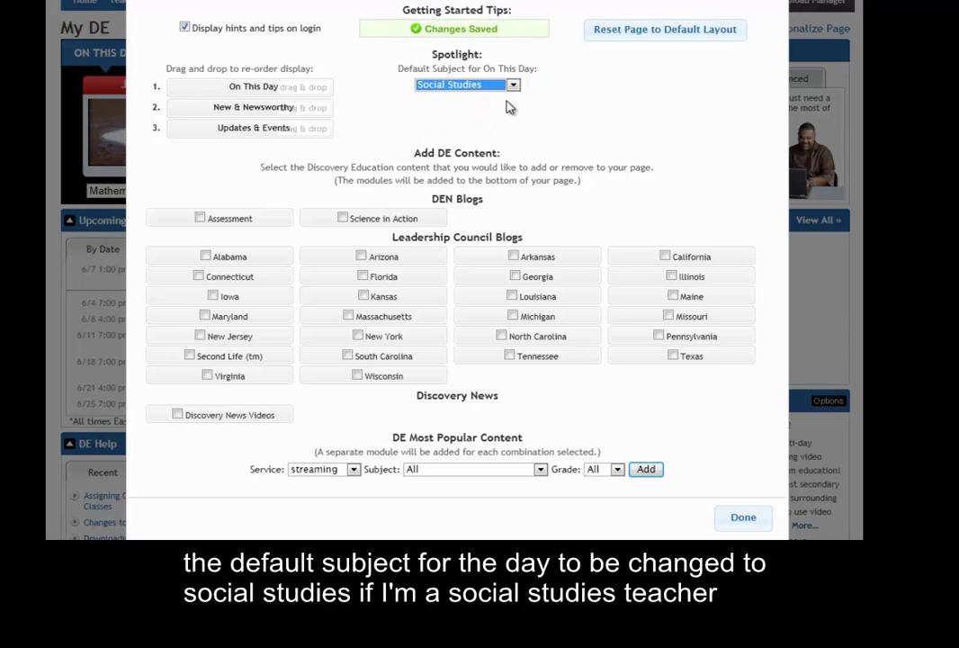
{"action": "left_click", "coordinate": [512, 87]}
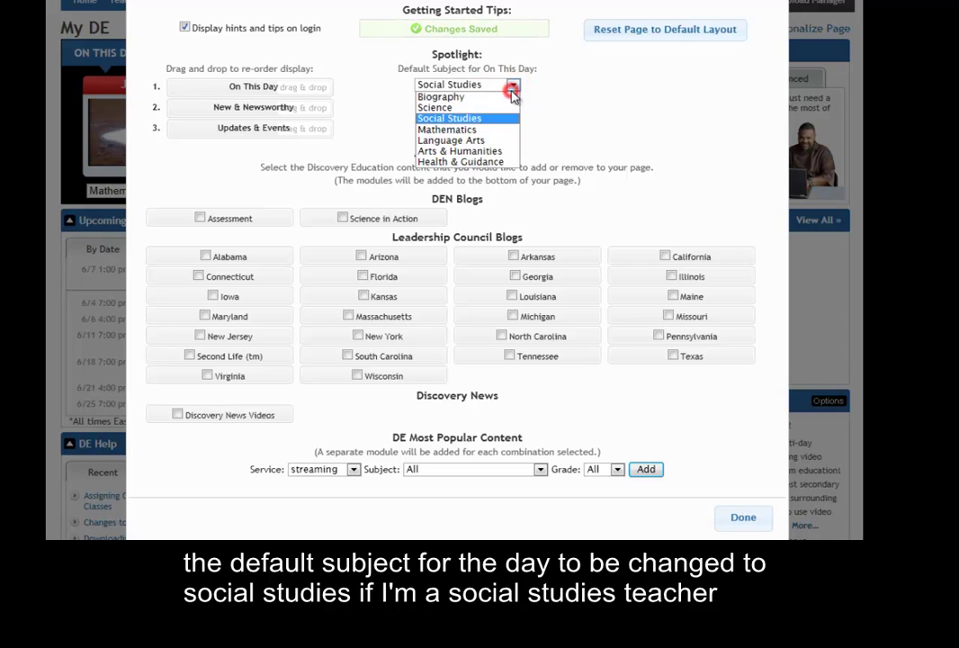
{"action": "left_click", "coordinate": [490, 140]}
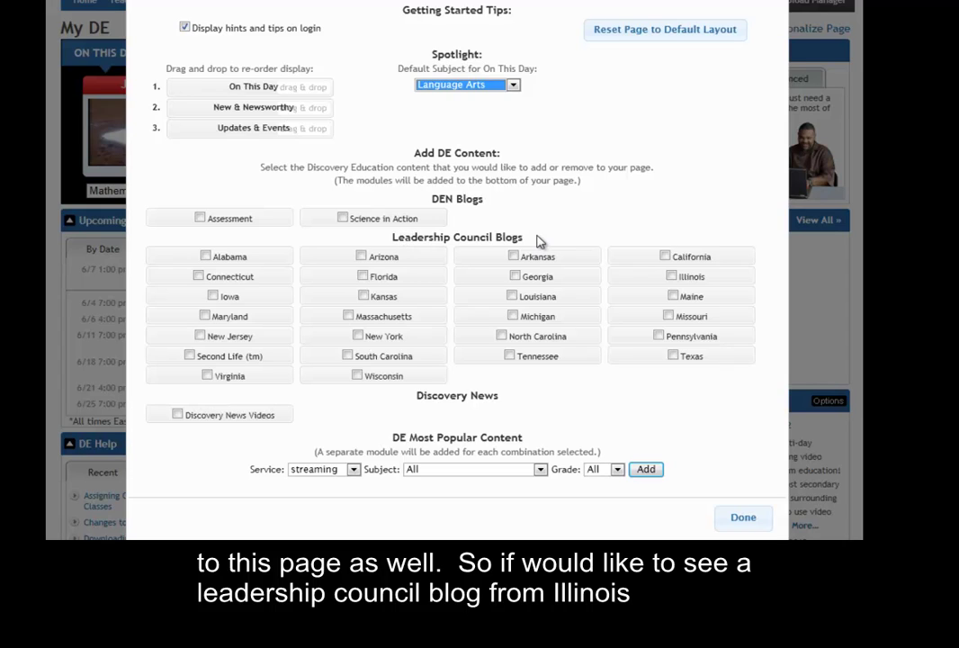
Add the Illinois and Science in Action blogs plus the most-popular streaming feed, then finish
{"action": "left_click", "coordinate": [672, 278]}
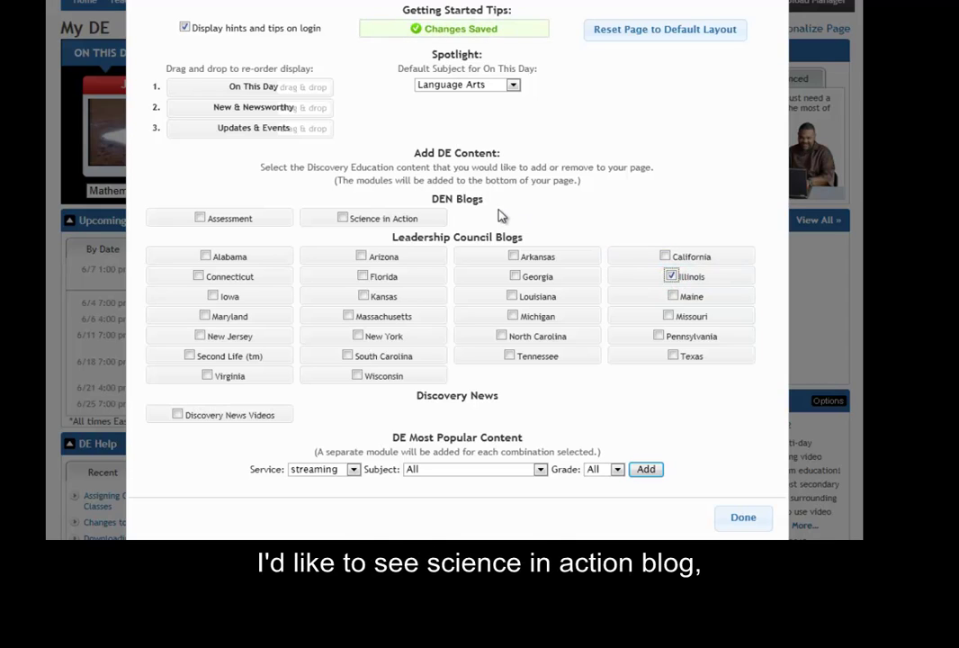
{"action": "left_click", "coordinate": [342, 220]}
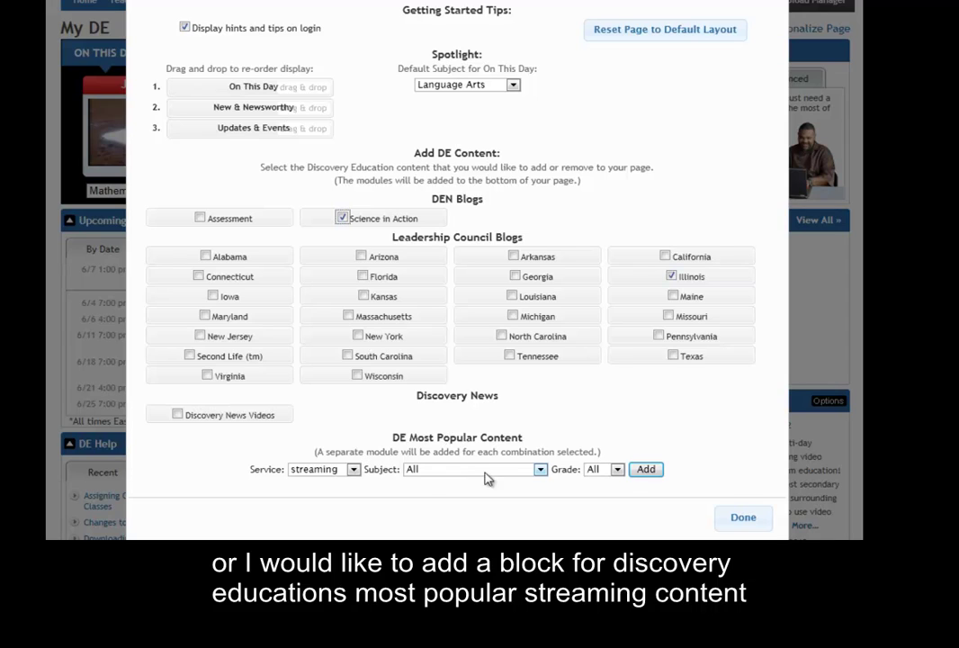
{"action": "left_click", "coordinate": [644, 468]}
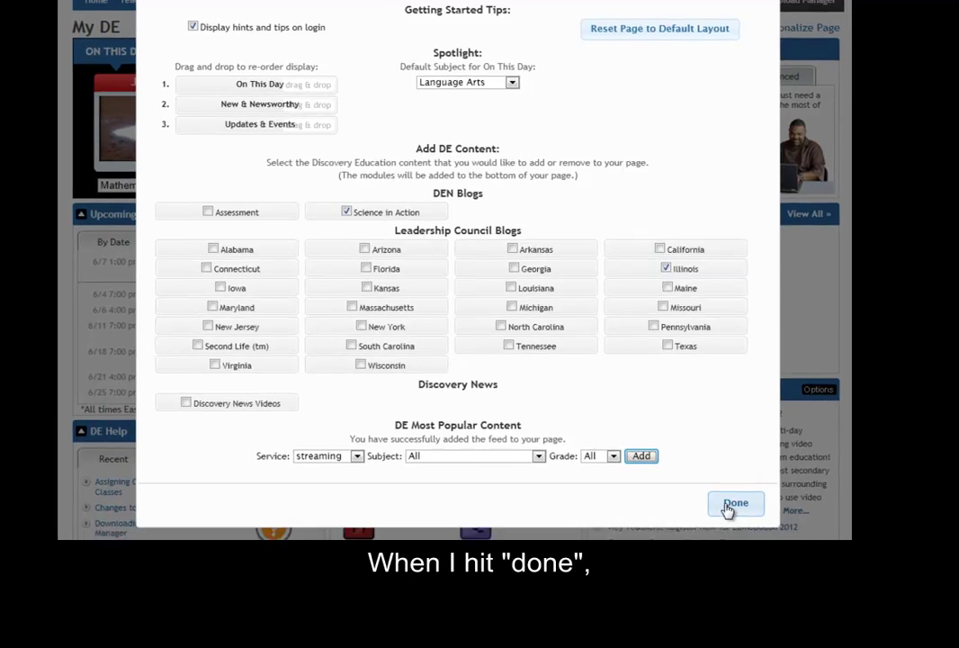
{"action": "left_click", "coordinate": [736, 520]}
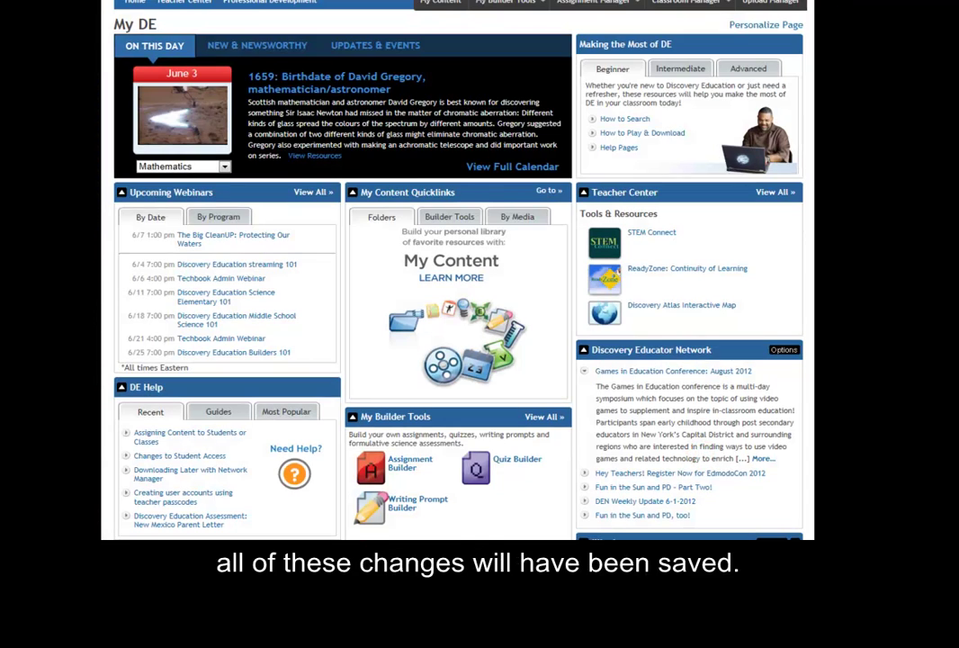
Scroll the My DE page to view the new Illinois, Science in Action and Most Popular blocks
{"action": "scroll", "coordinate": [395, 240], "scroll_direction": "down", "scroll_amount": 5}
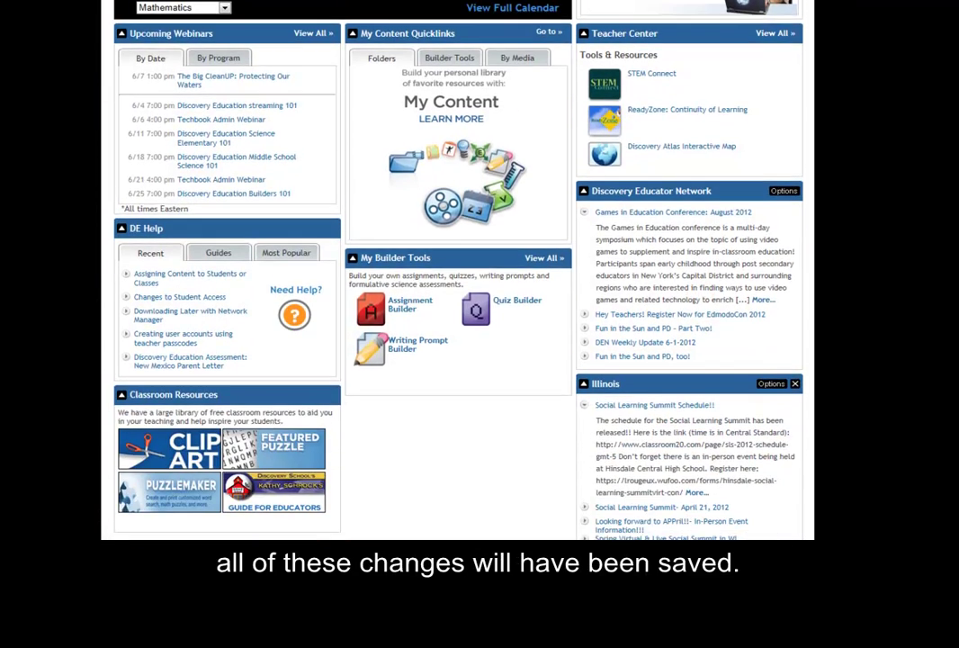
{"action": "scroll", "coordinate": [394, 240], "scroll_direction": "down", "scroll_amount": 2}
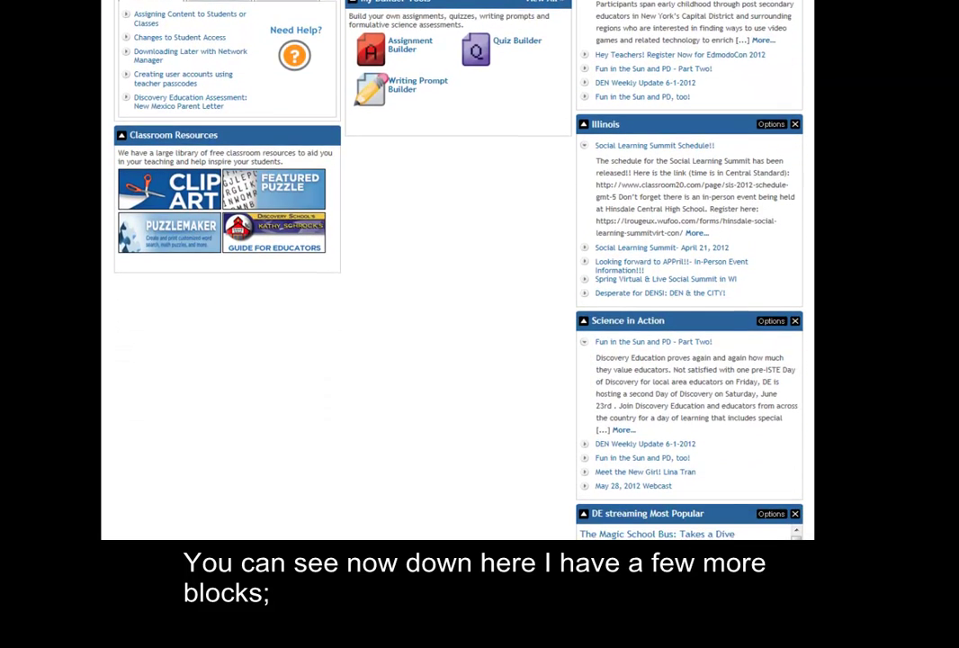
{"action": "scroll", "coordinate": [457, 270], "scroll_direction": "down", "scroll_amount": 3}
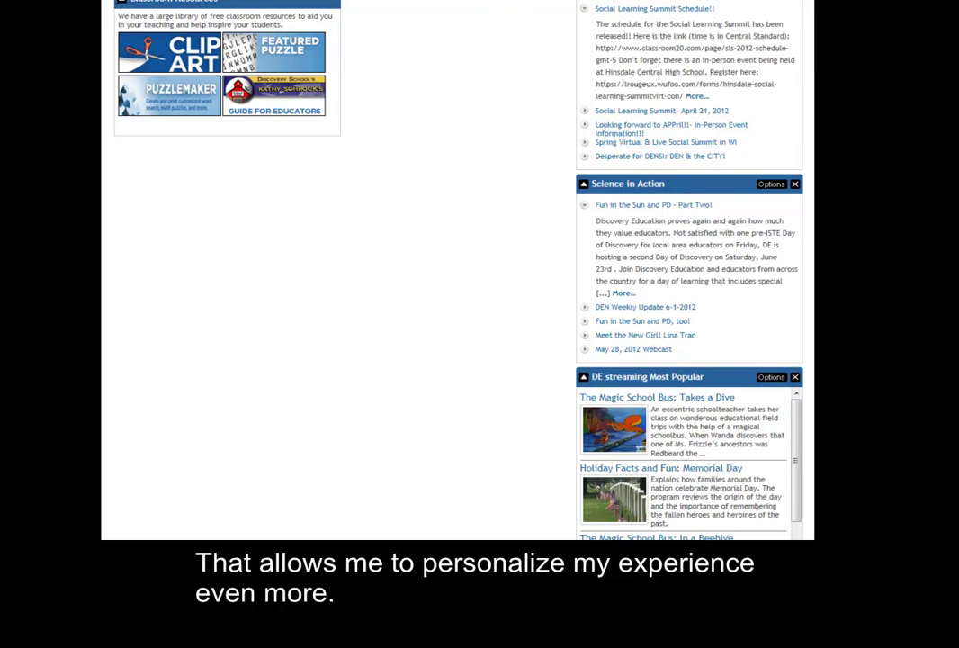
{"action": "scroll", "coordinate": [457, 270], "scroll_direction": "up", "scroll_amount": 4}
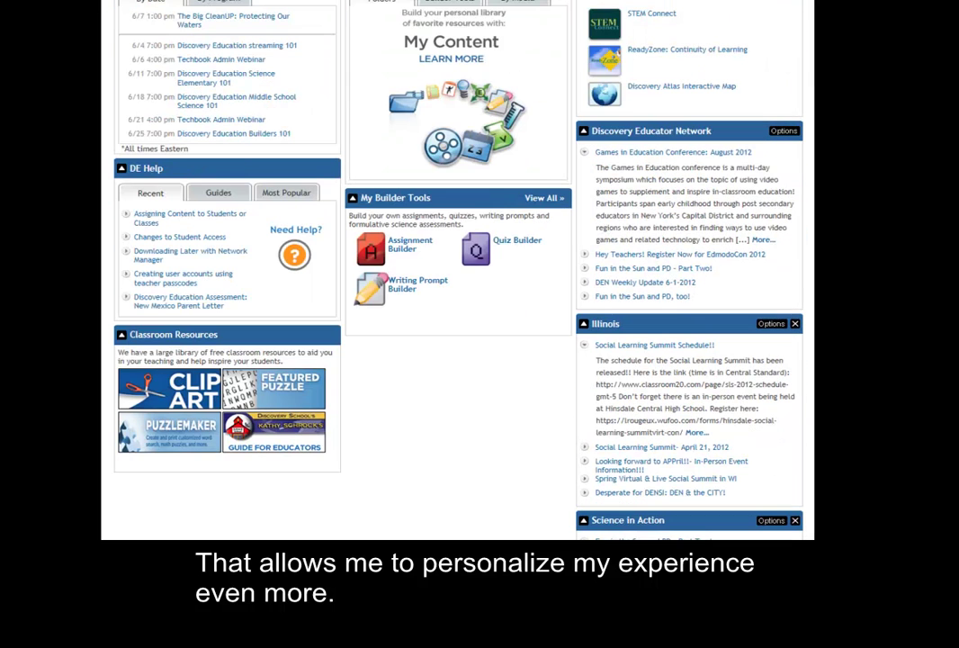